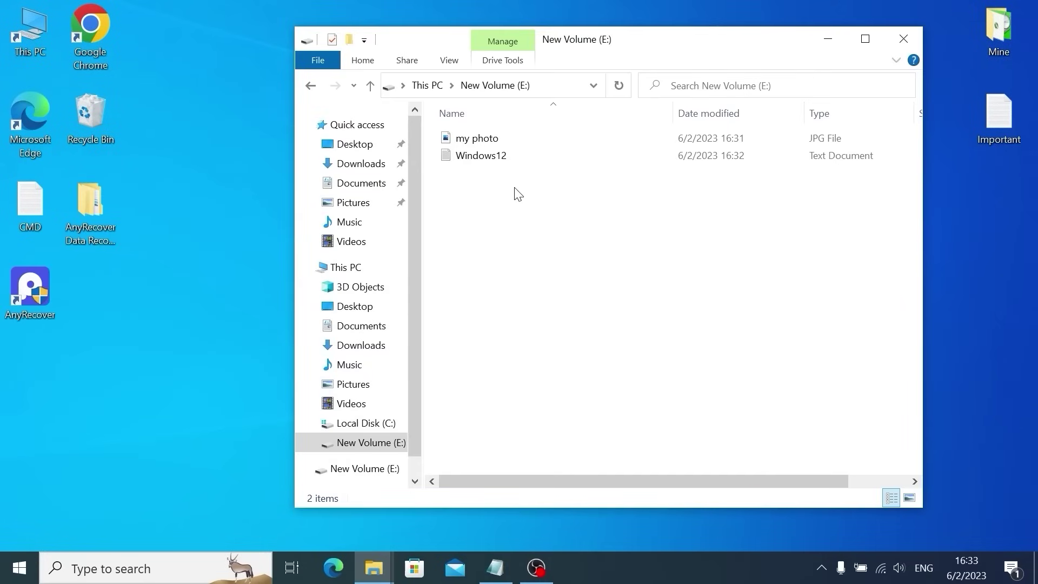
Step: Preview my photo, then open Windows12 and select its how-to-install line
double_click(481, 141)
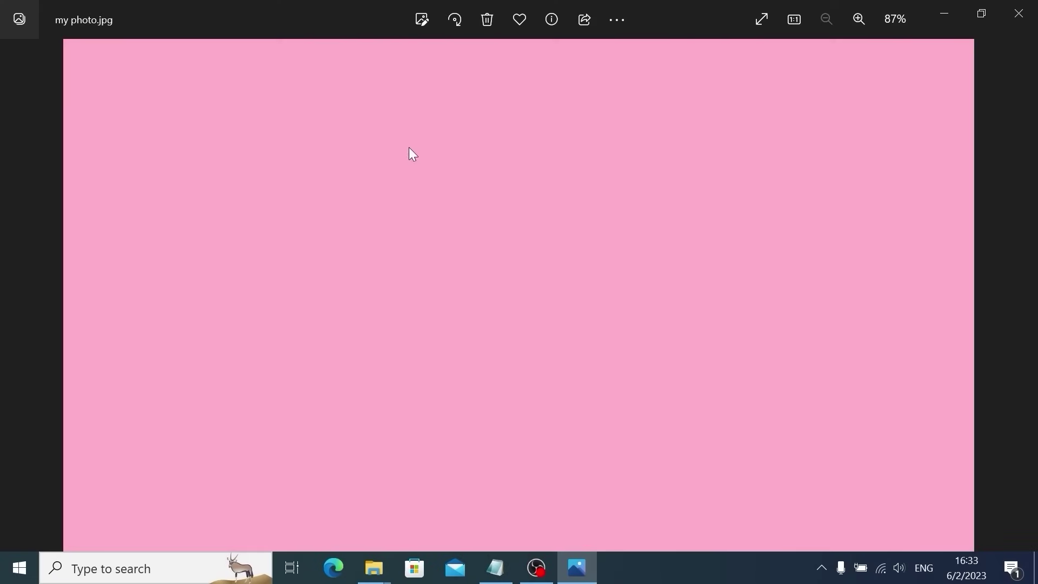
click(1019, 14)
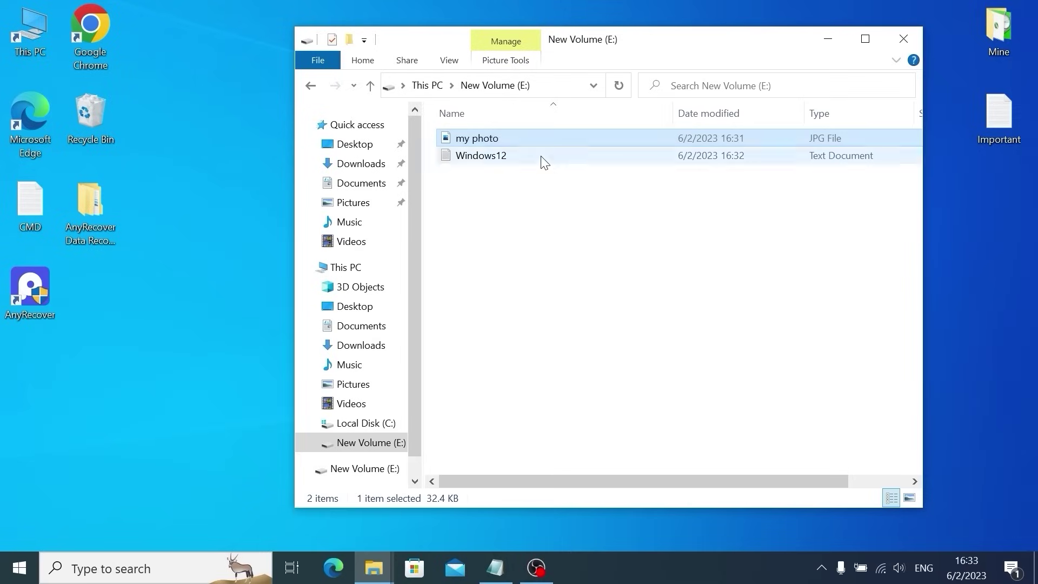
double_click(493, 157)
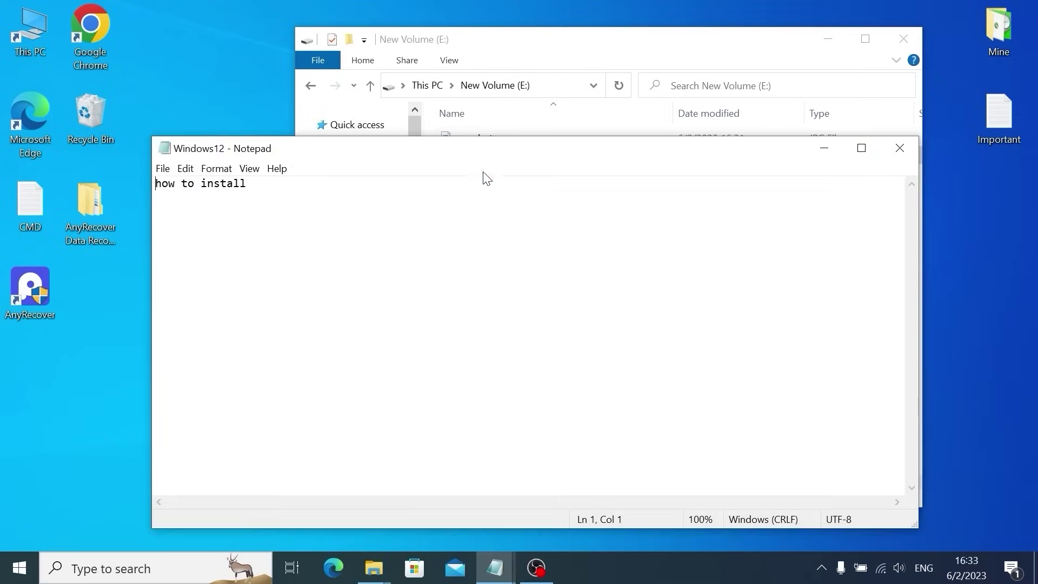
drag(436, 218, 17, 183)
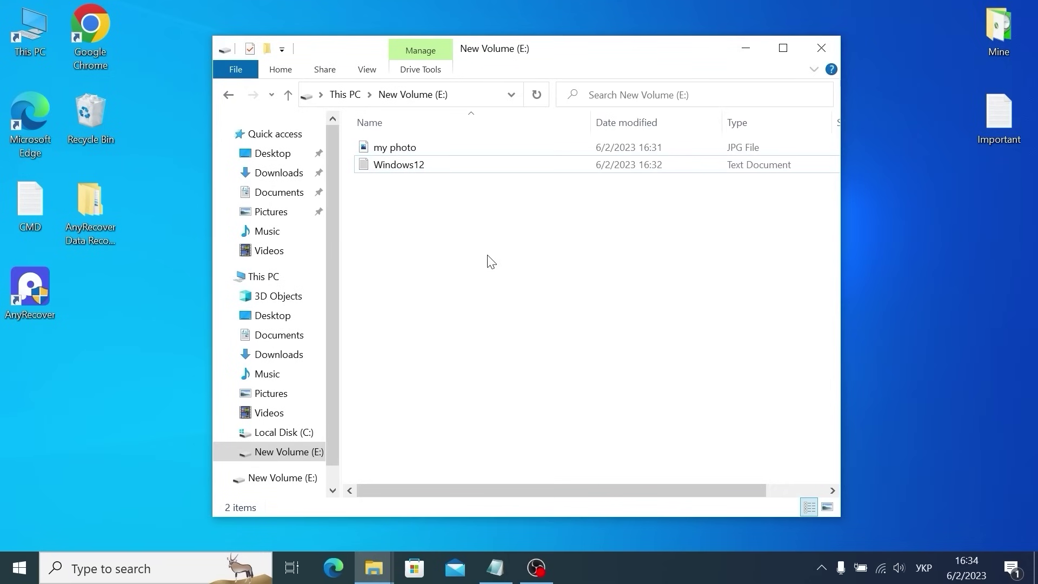
Step: Permanently delete both my photo and Windows12 from drive E:
drag(487, 255, 395, 151)
right_click(395, 152)
click(505, 500)
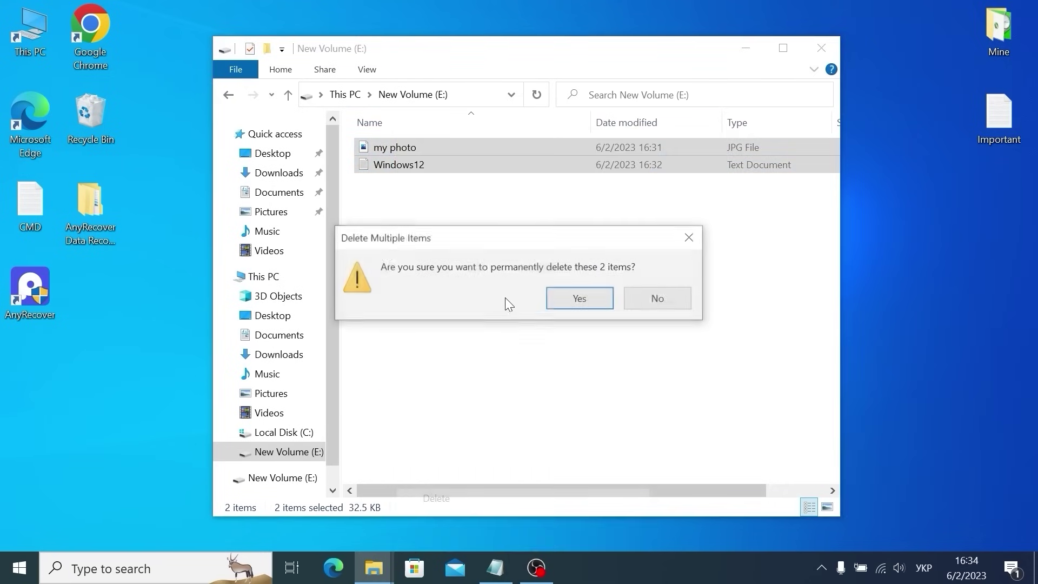
click(579, 299)
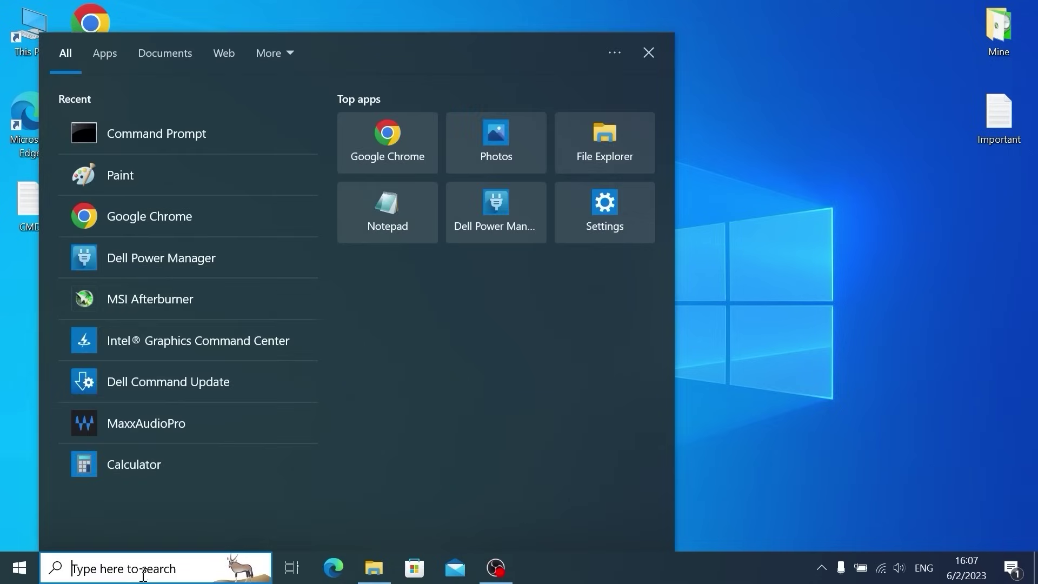
Step: Run Command Prompt as administrator from a cmd search and open the CMD notes file
text(cmd)
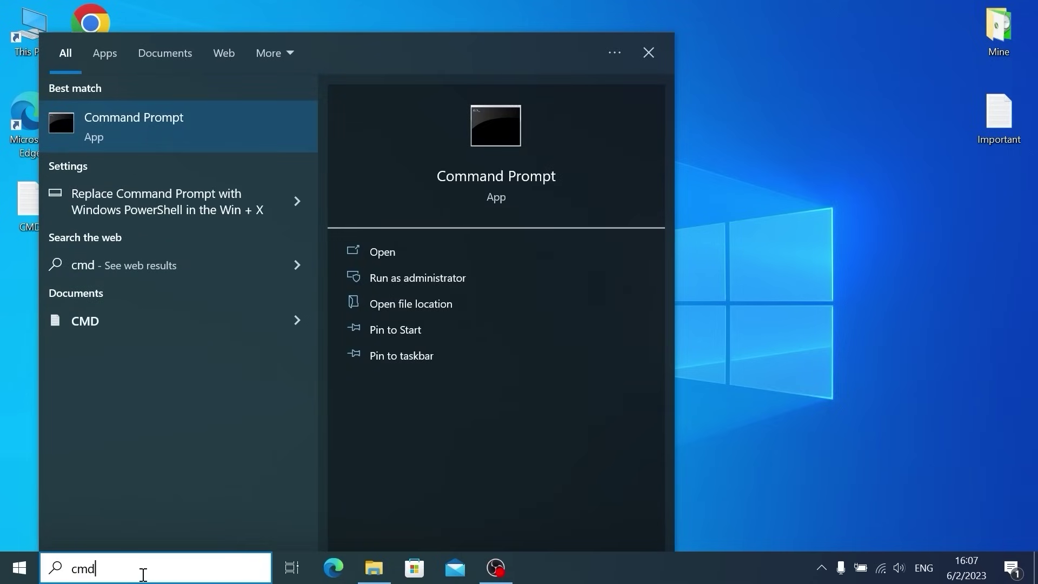
click(440, 278)
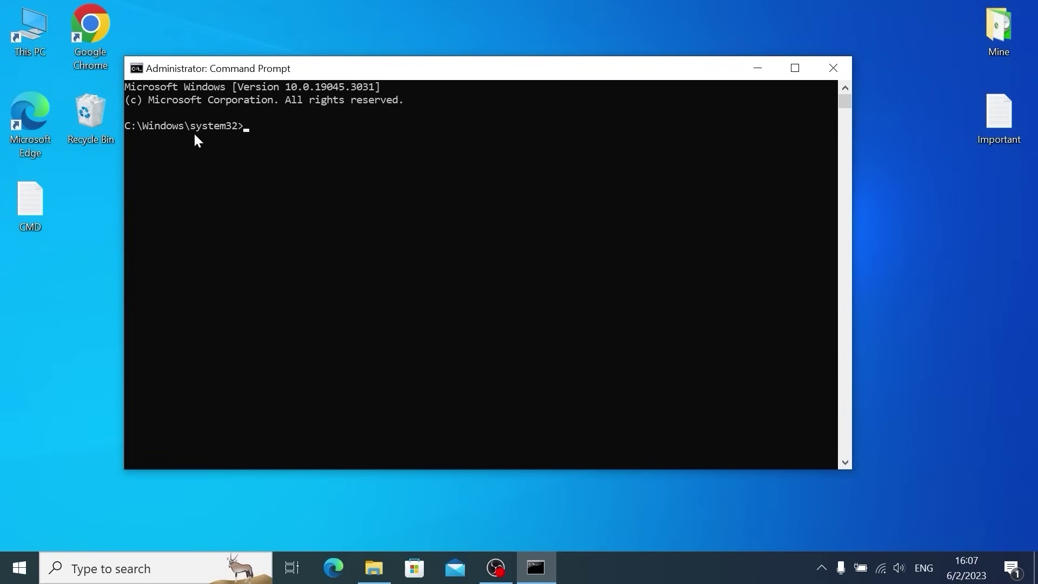
double_click(37, 194)
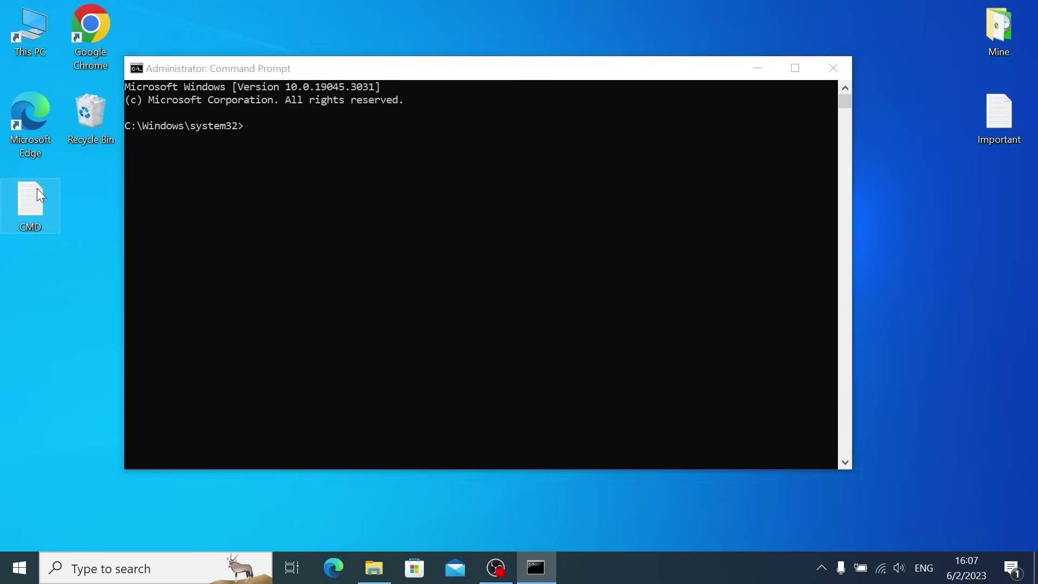
Step: Copy the 'chkdsk E: /f' line from CMD.txt and bring Command Prompt to the front
drag(296, 152, 292, 194)
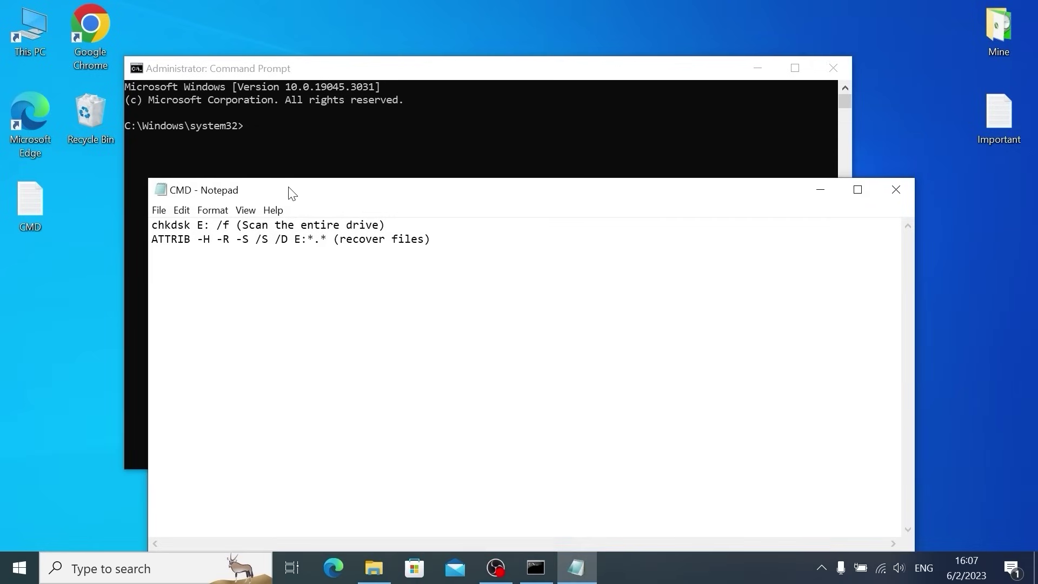
drag(153, 225, 221, 223)
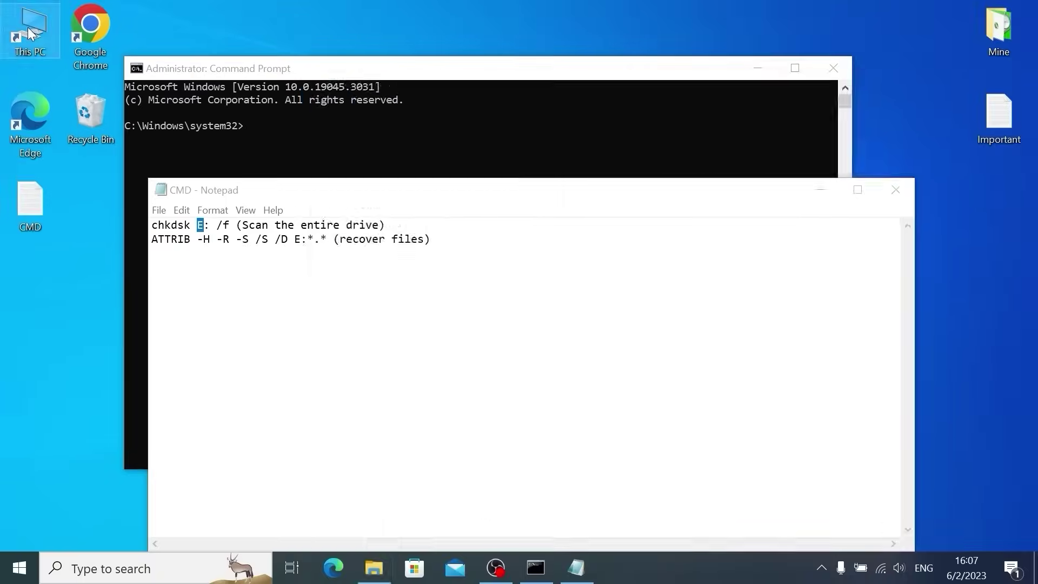
key(super+e)
key(alt+Tab)
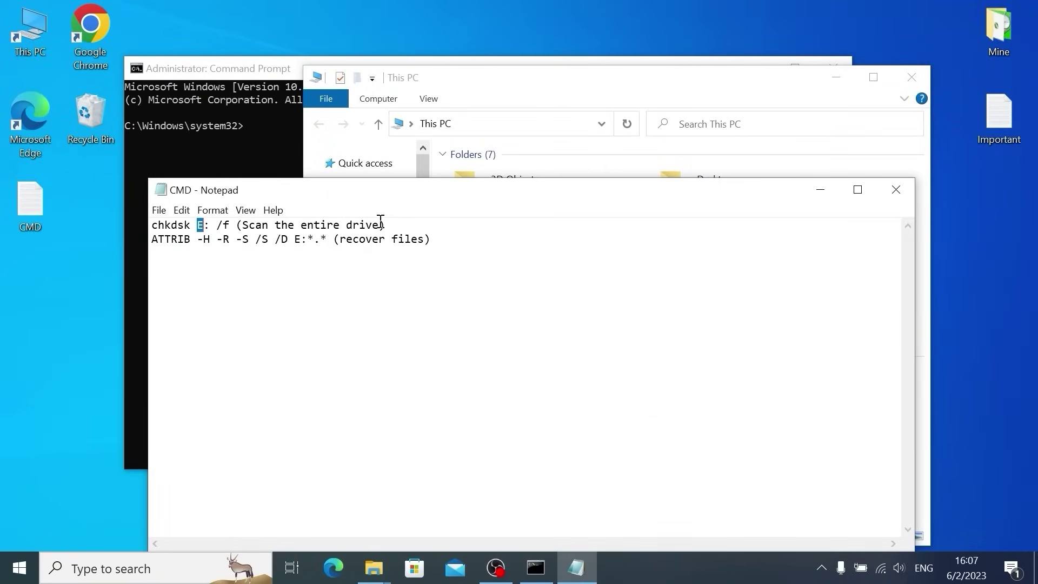
text(D)
mouse_move(230, 225)
mouse_down()
mouse_move(122, 218)
mouse_move(230, 225)
mouse_up()
key(ctrl+z)
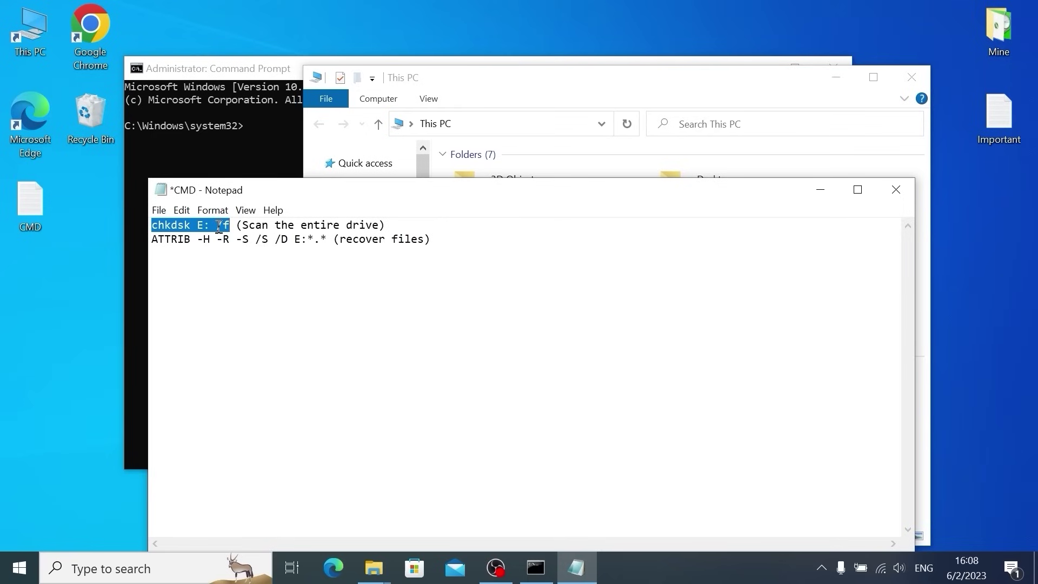
right_click(219, 226)
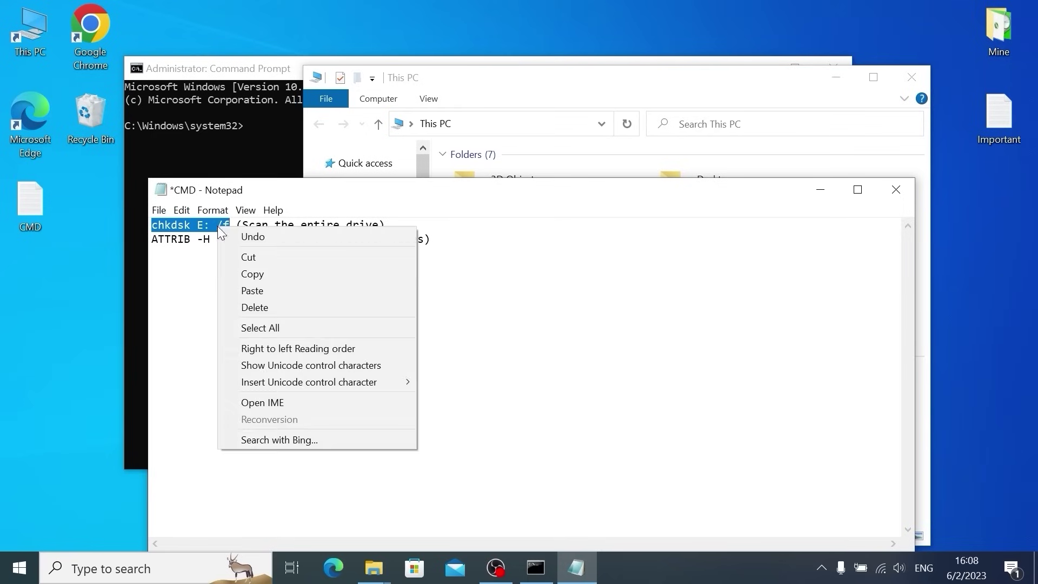
click(260, 275)
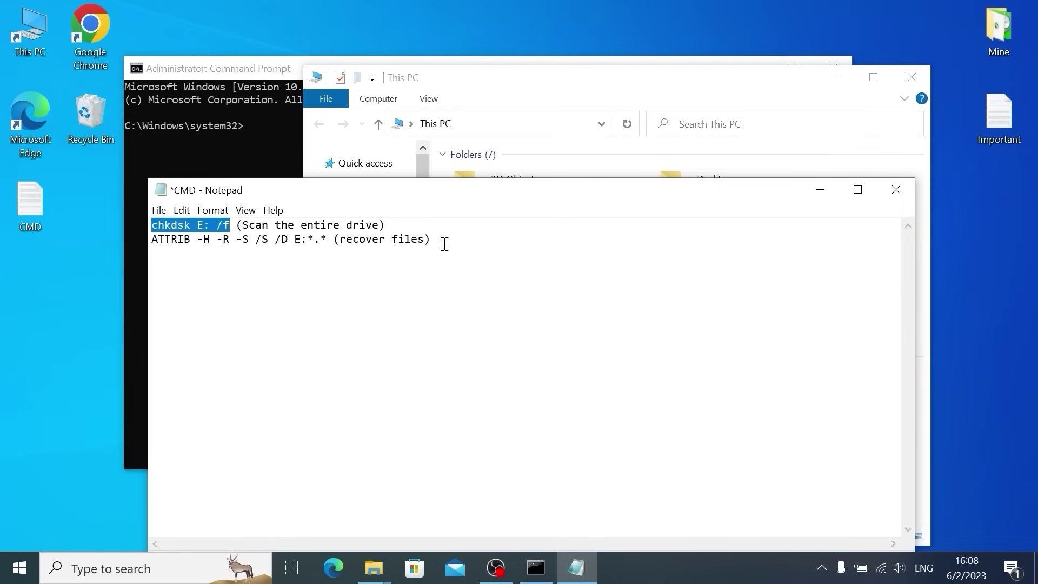
click(271, 128)
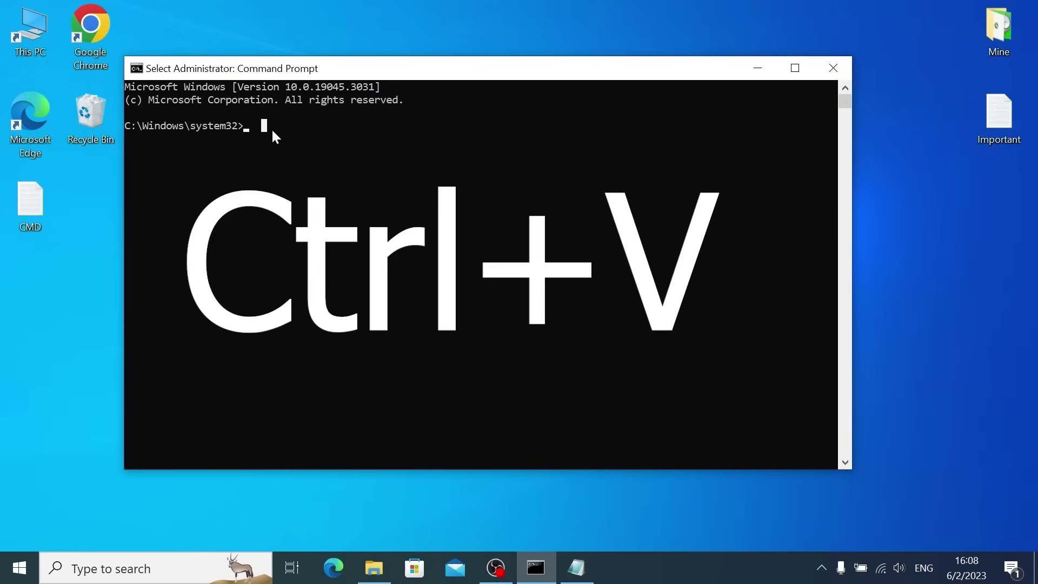
Step: Paste 'chkdsk E: /f' at the administrator prompt and run it
key(ctrl+v)
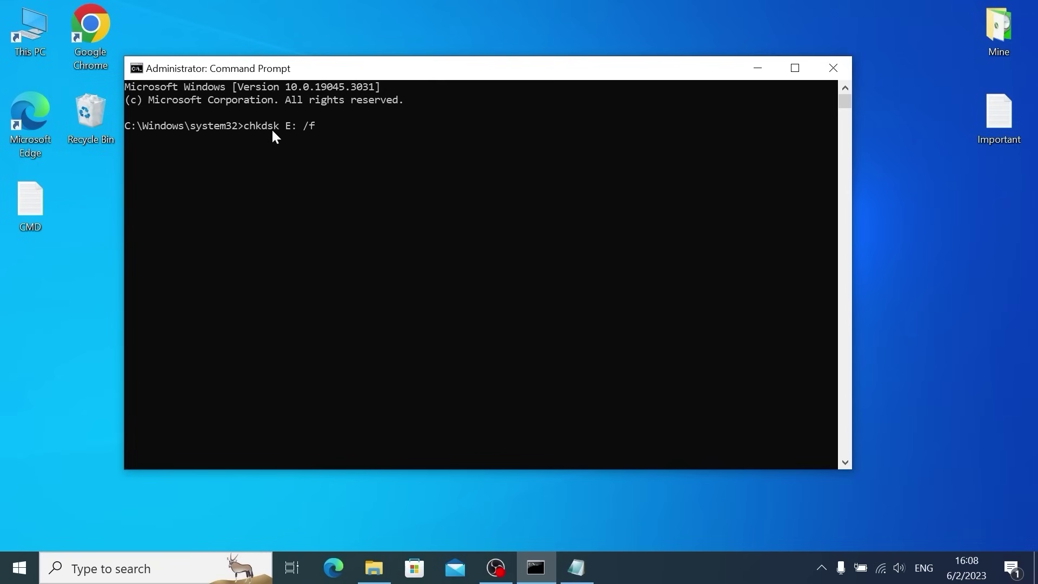
key(Return)
Step: Copy the 'ATTRIB -H -R -S /S /D E:*.*' line from the notes, then minimize Notepad
key(alt+Tab)
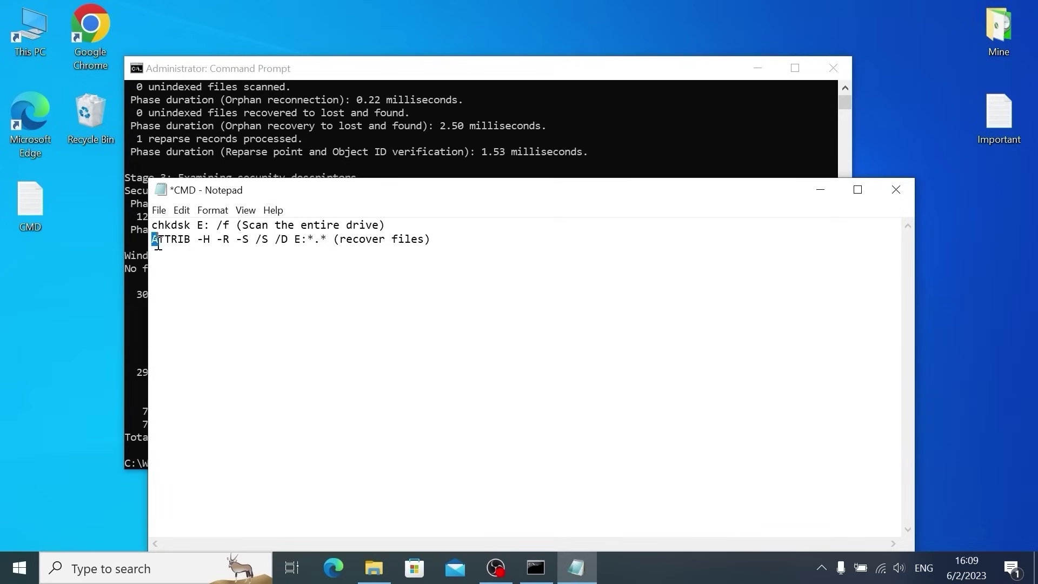
drag(152, 239, 327, 240)
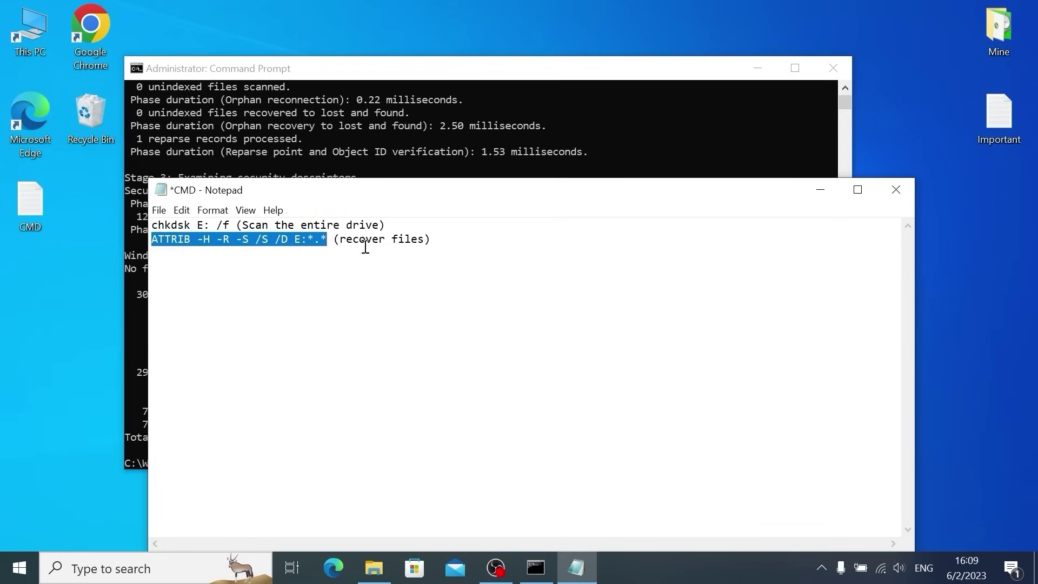
click(293, 240)
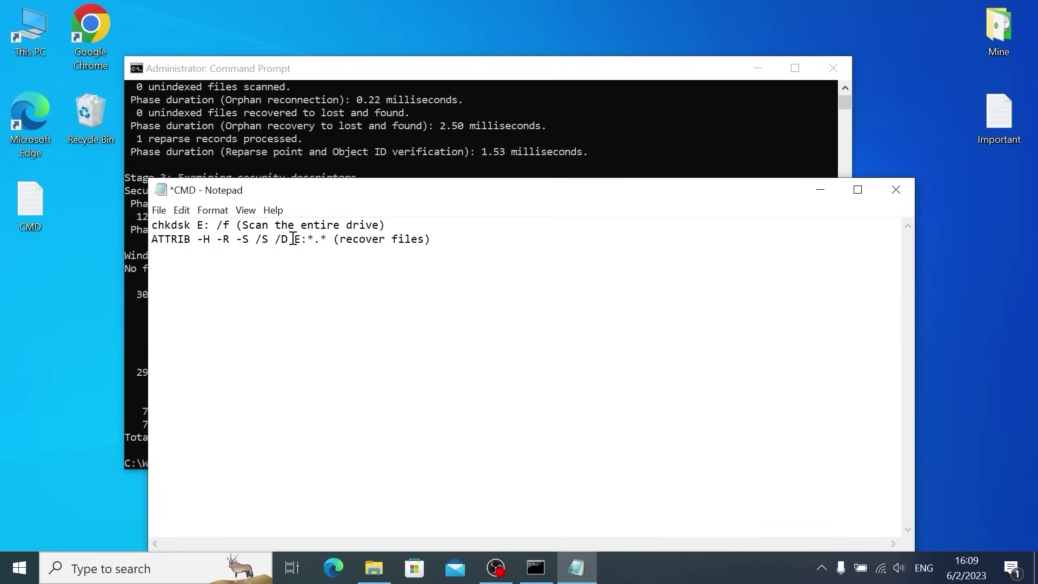
drag(294, 239, 301, 240)
drag(327, 240, 152, 241)
right_click(181, 252)
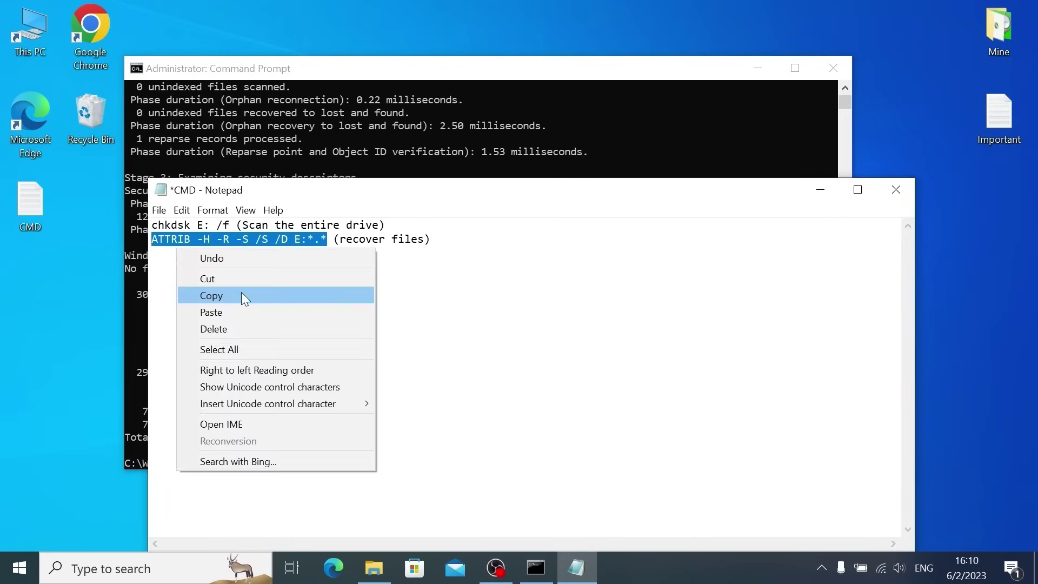
click(243, 296)
click(820, 189)
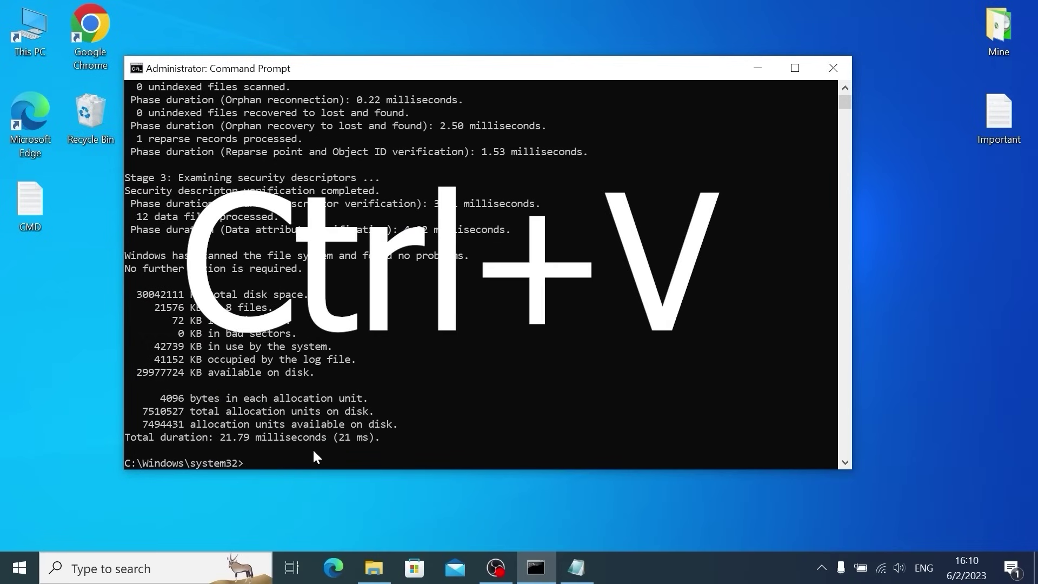
Step: Paste and run 'ATTRIB -H -R -S /S /D E:*.*' at the prompt
key(ctrl+v)
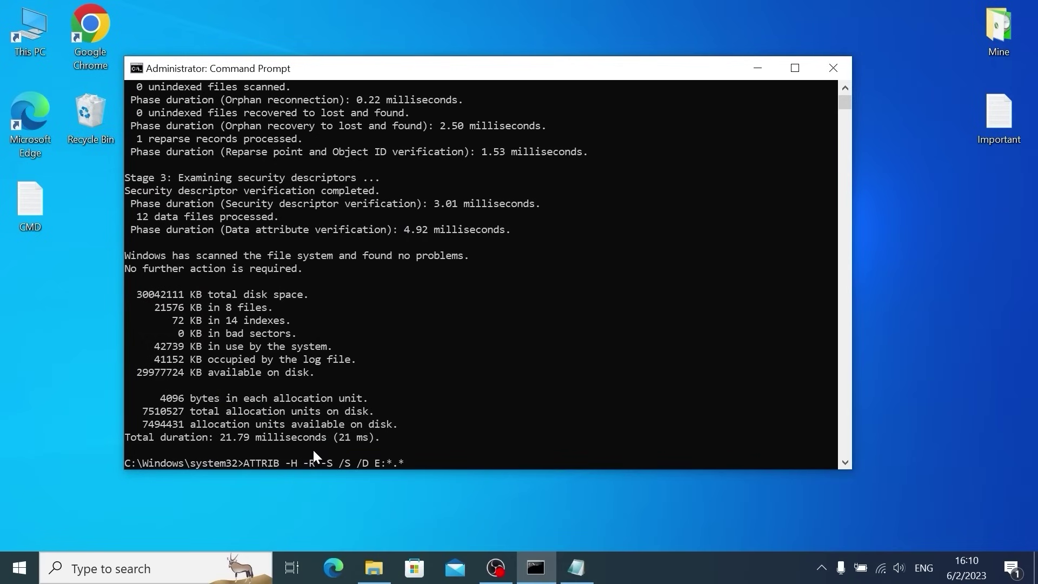
key(Return)
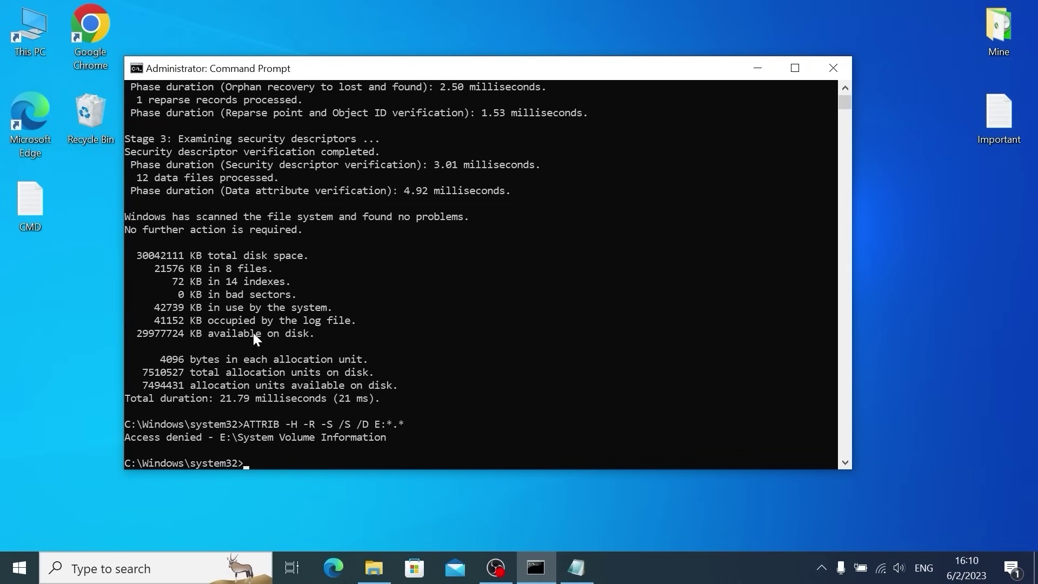
Step: Close Command Prompt and open New Volume (E:) in a maximized Explorer with the Home ribbon
click(831, 68)
double_click(25, 27)
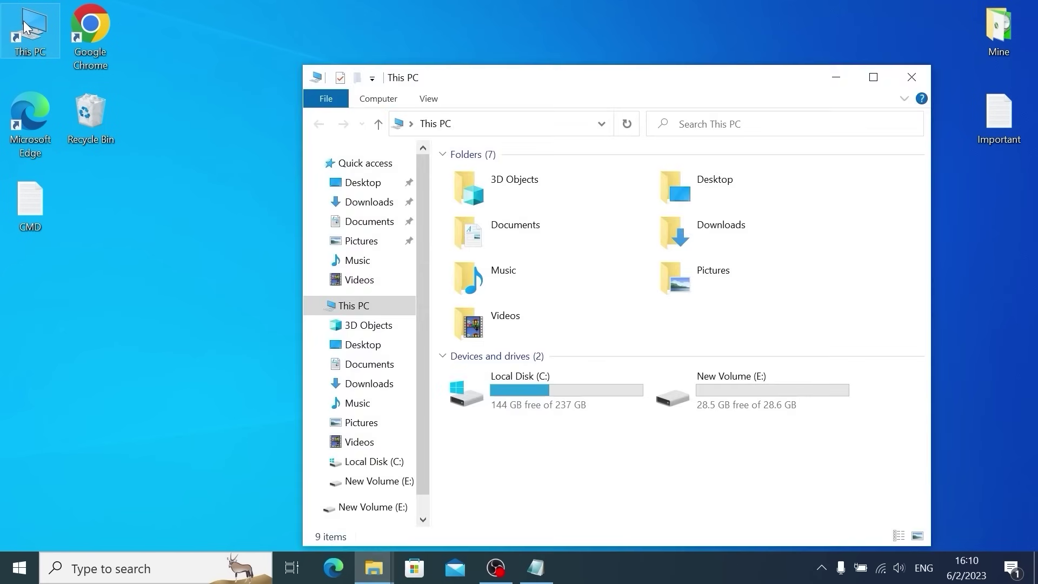
click(874, 77)
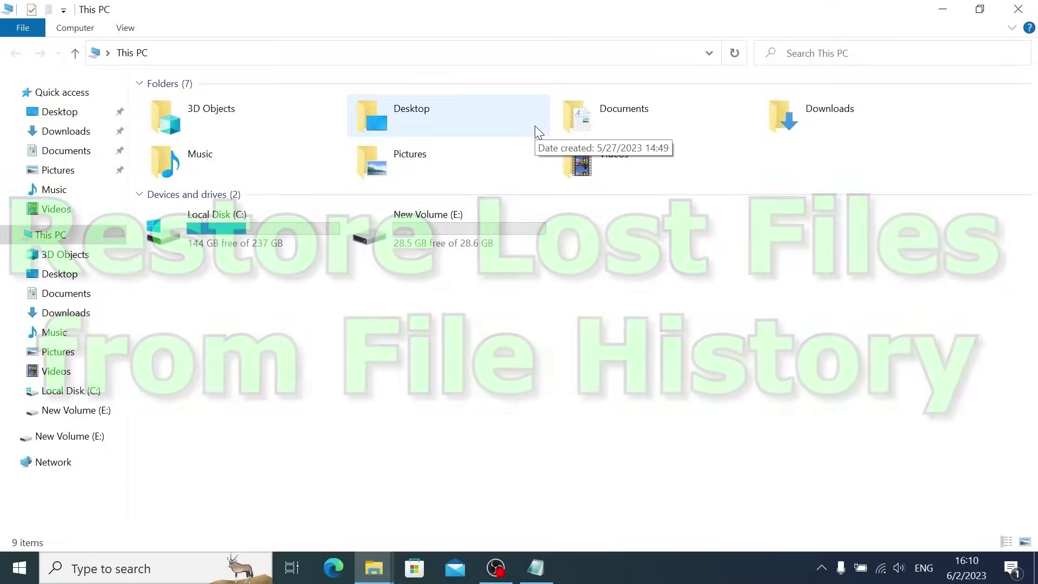
double_click(426, 231)
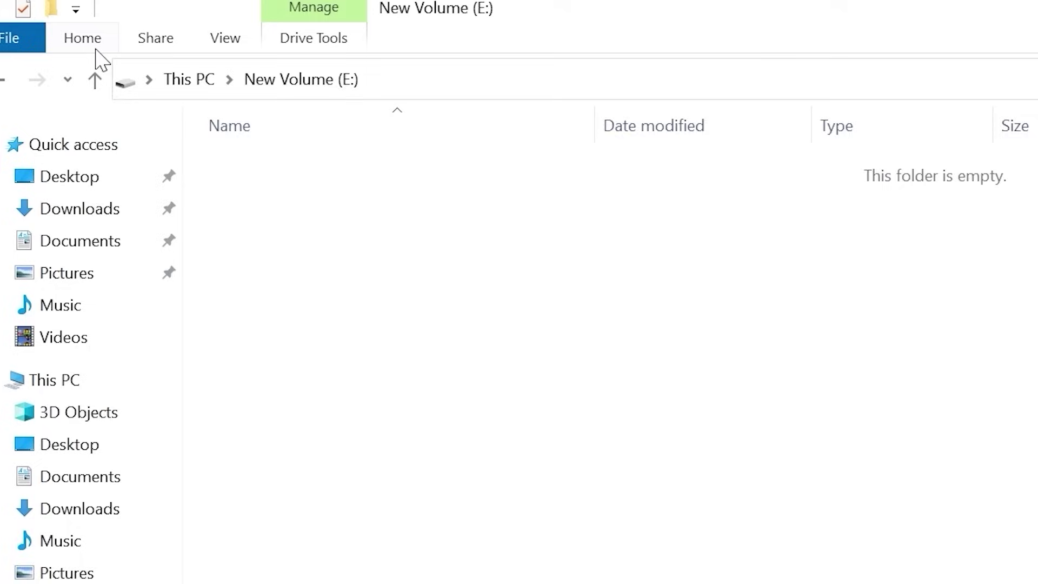
click(85, 41)
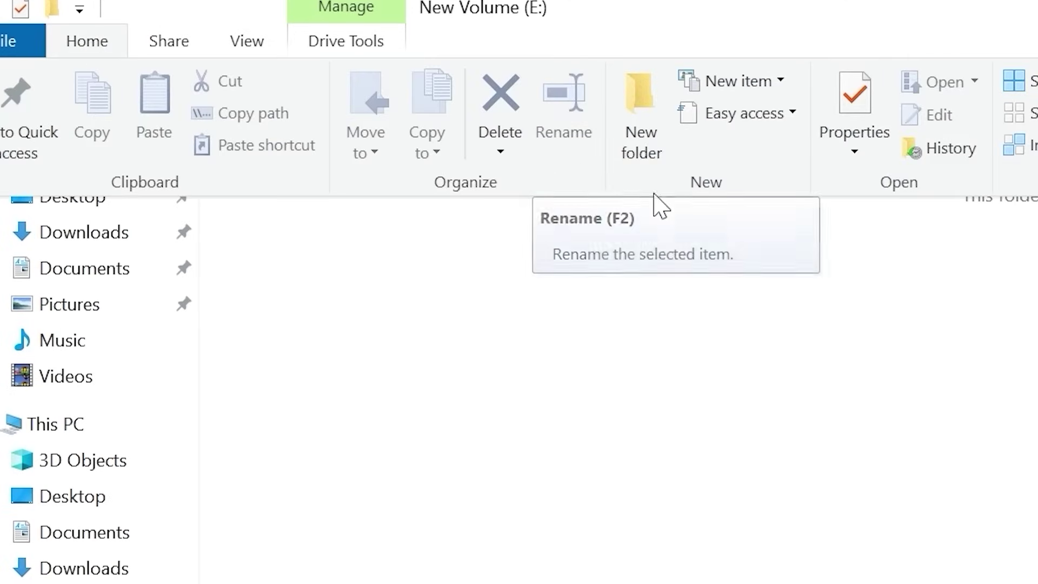
Step: Check File History for drive E:, which has no saved copies
click(947, 157)
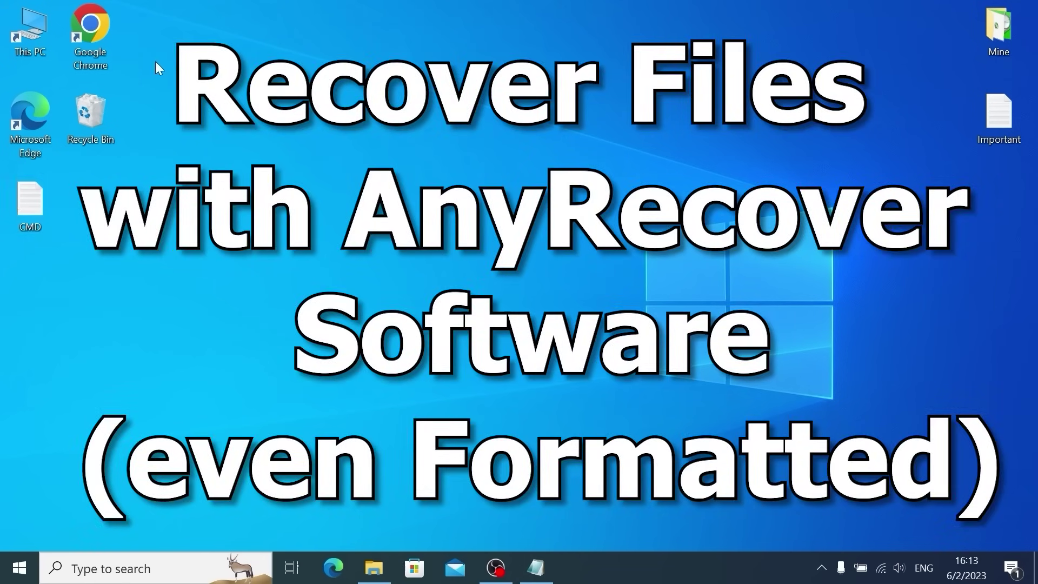
Step: Download the AnyRecover installer from anyrecover.com in Chrome and run it
double_click(90, 27)
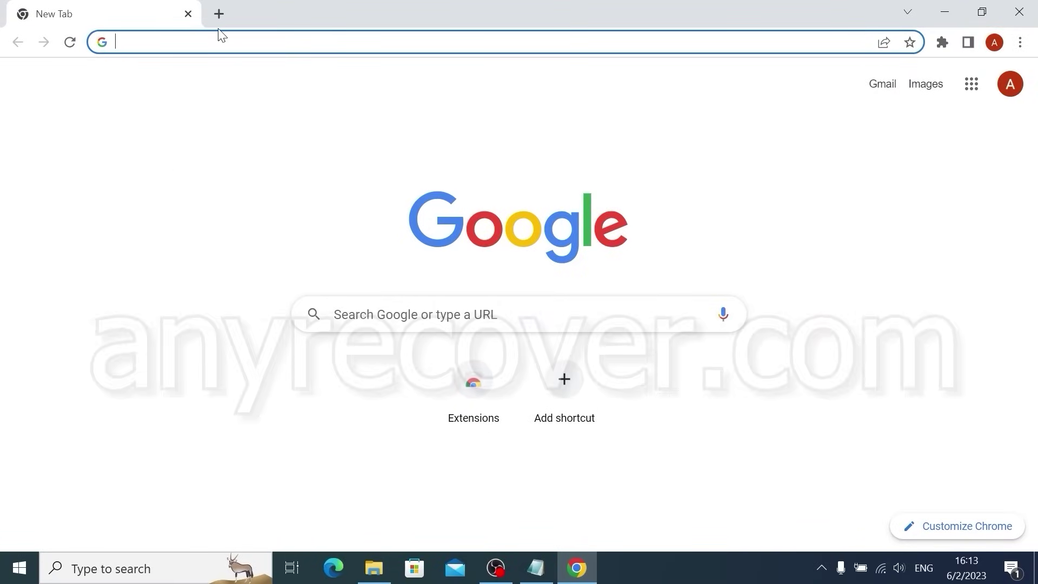
text(anyrecover.com)
drag(126, 45, 280, 60)
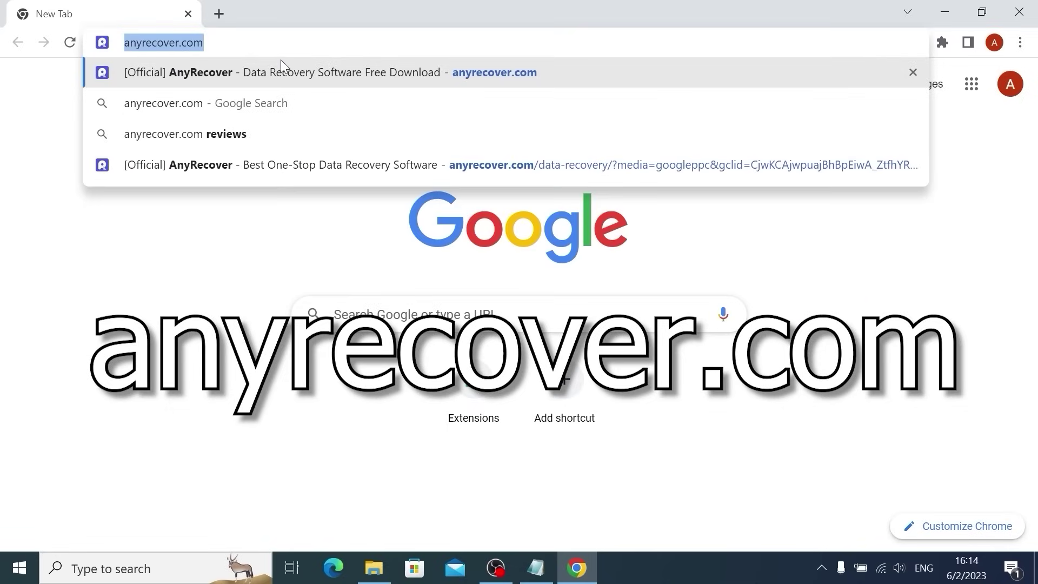
key(Return)
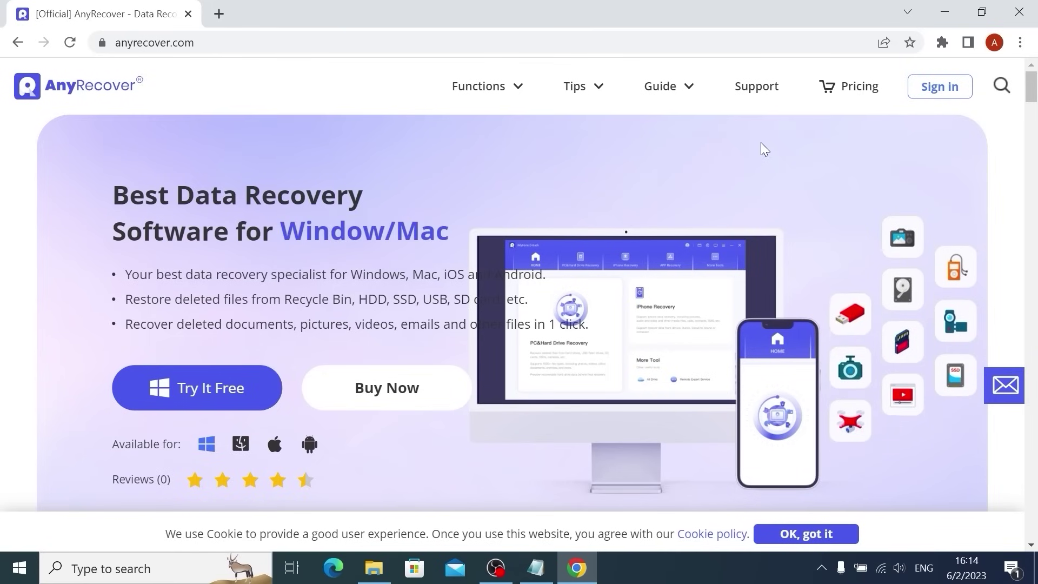
scroll(761, 142, down, 3)
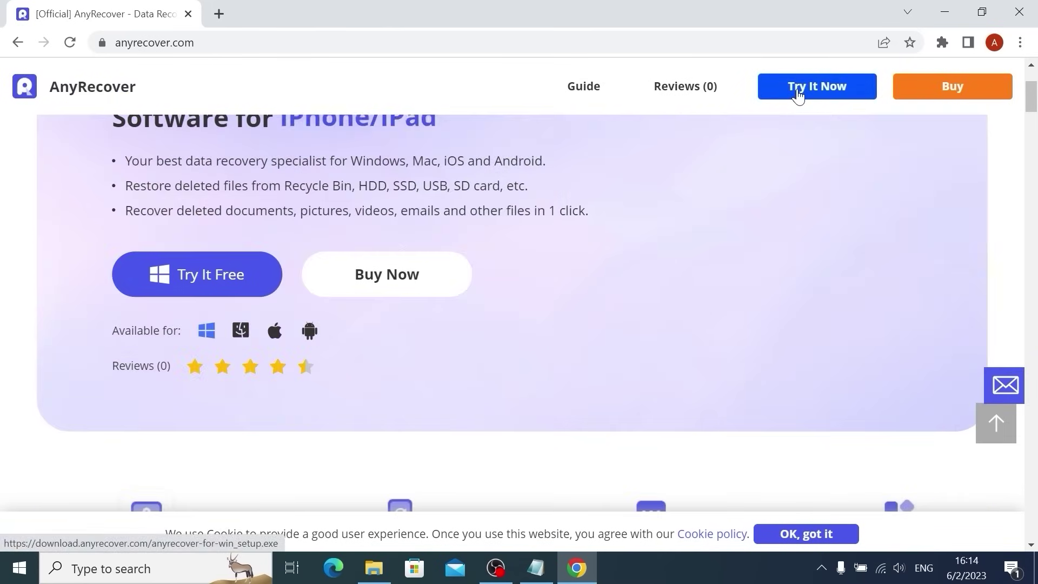
click(799, 97)
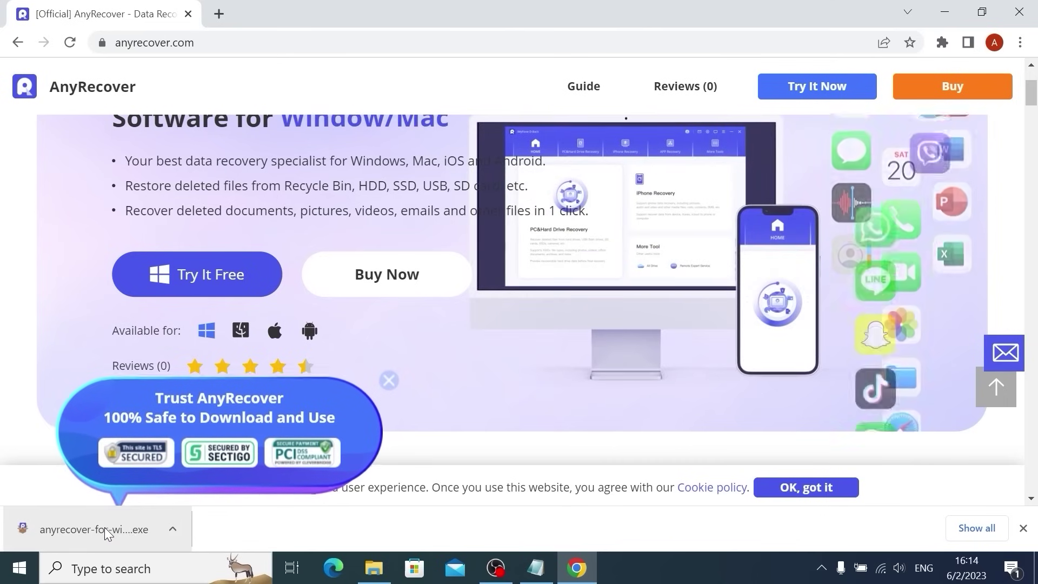
click(104, 527)
click(528, 299)
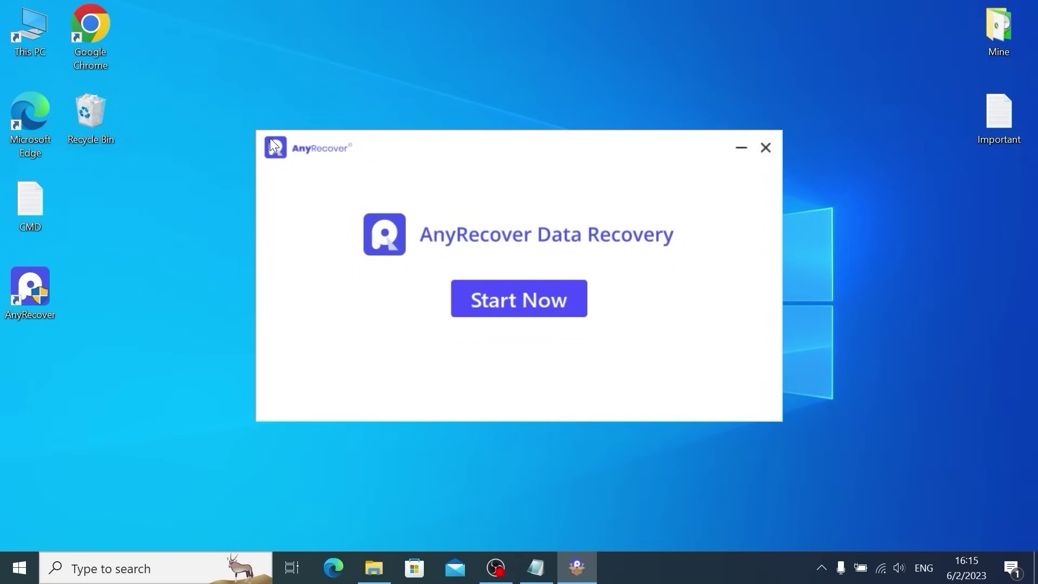
Step: Start AnyRecover and open PC&Hard Drive Recovery, which lists Local Disk (C:) and New Volume (E:)
click(518, 306)
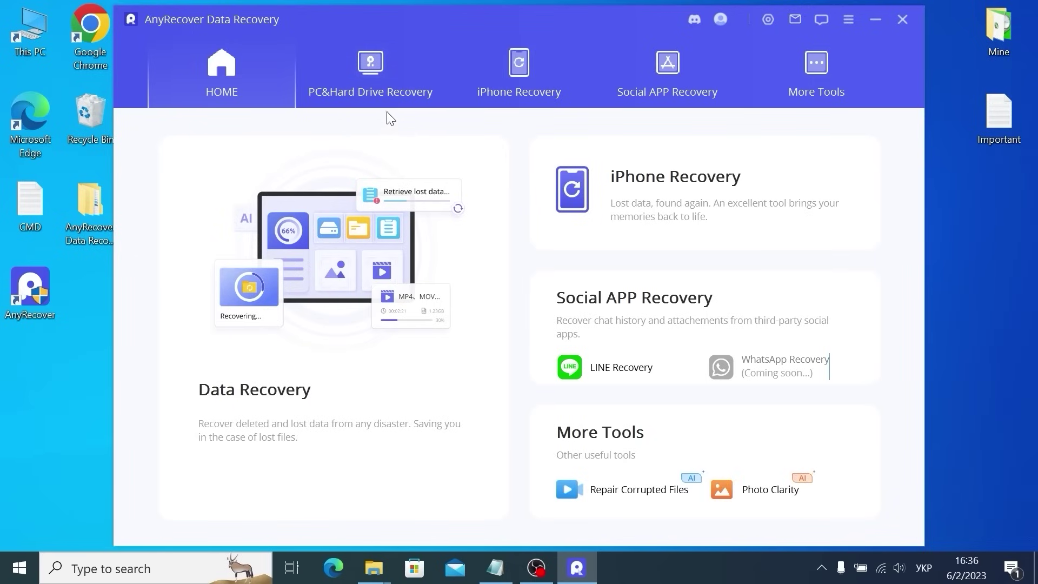
click(369, 69)
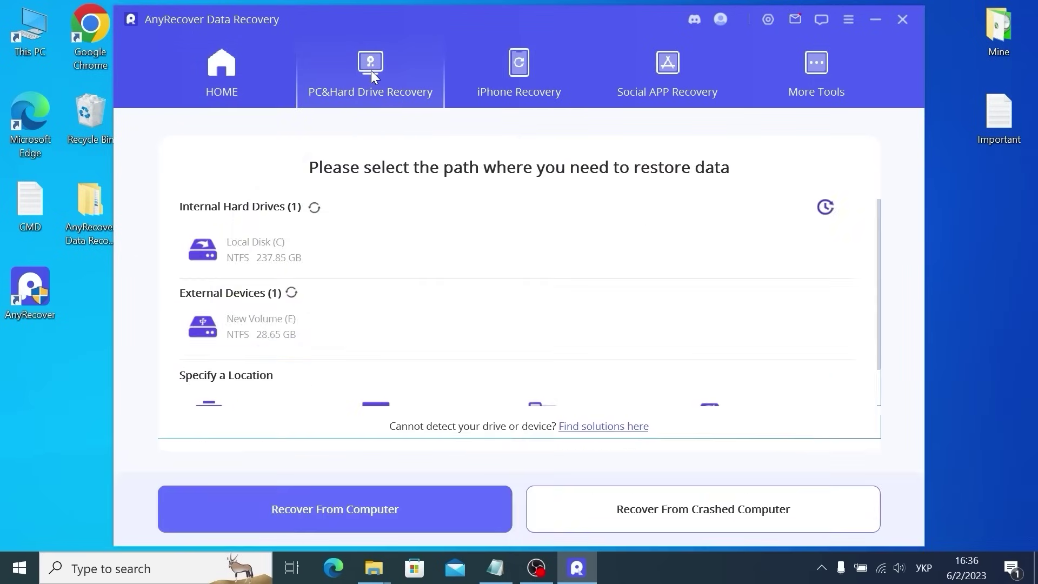
mouse_move(262, 328)
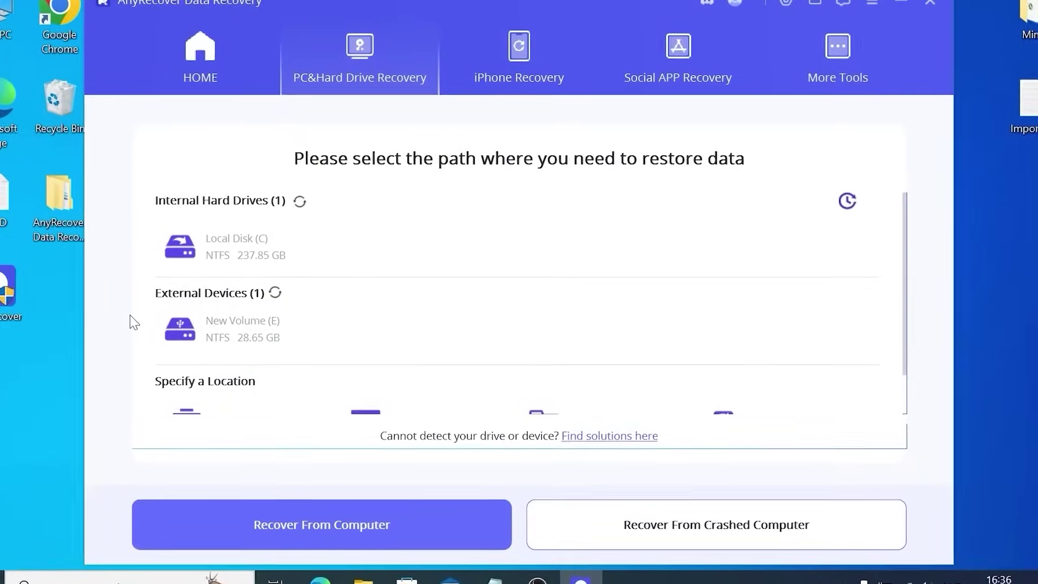
mouse_move(219, 337)
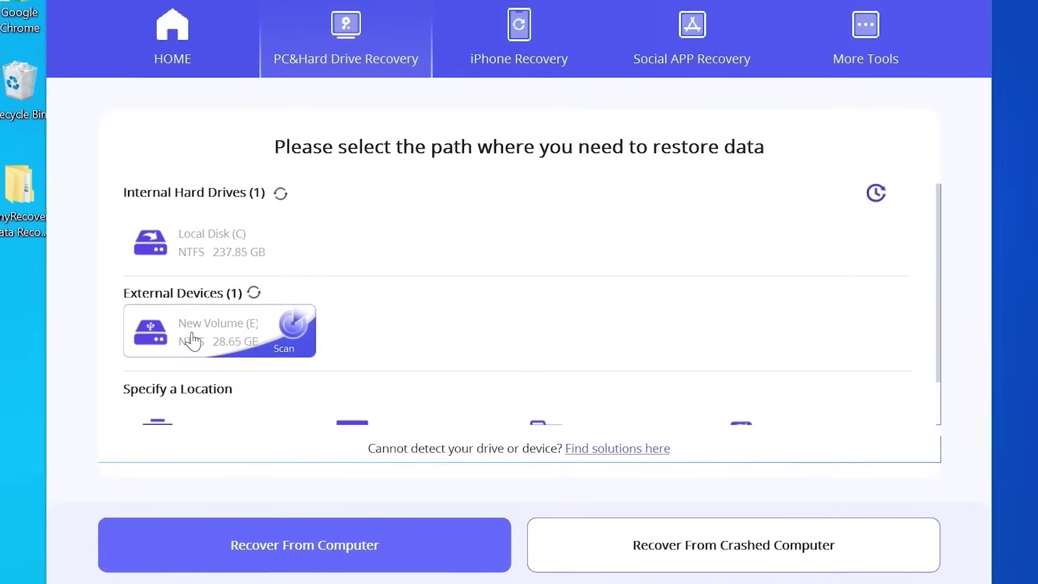
Step: Scan New Volume (E), which finds 5716 files, and mark all 1119 found photos for recovery
click(241, 337)
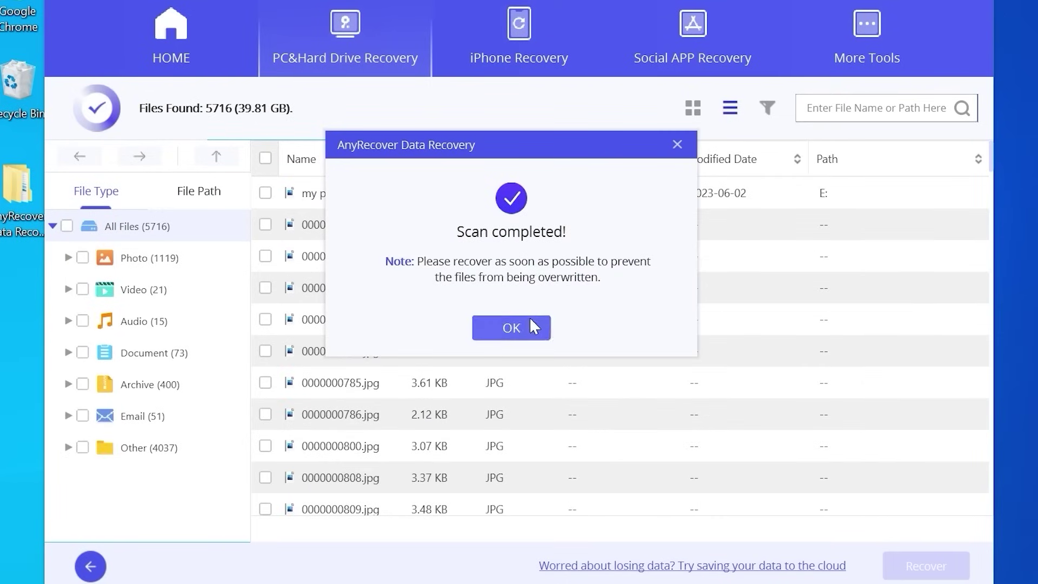
click(512, 329)
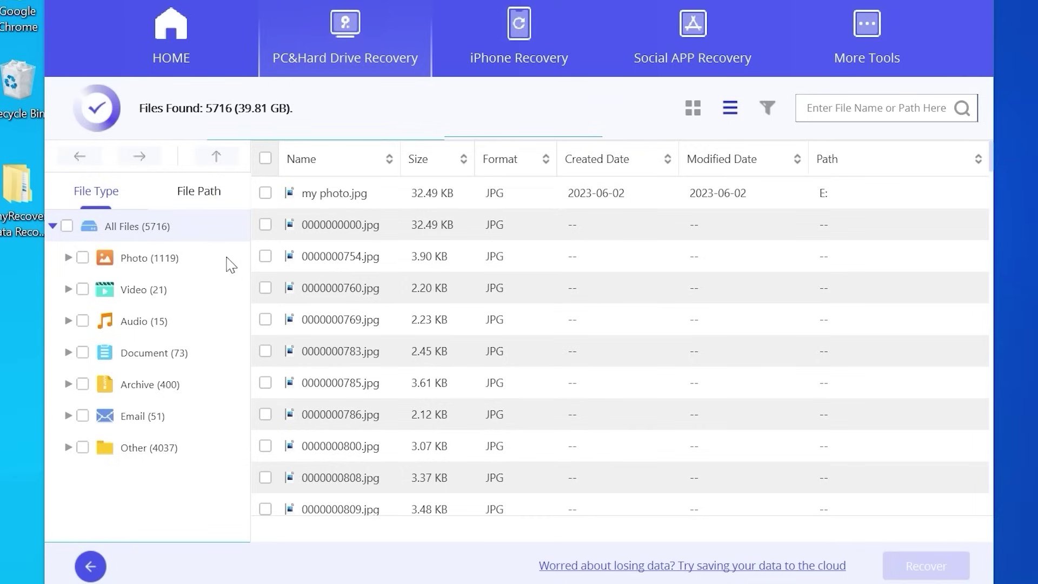
click(83, 258)
scroll(373, 288, down, 7)
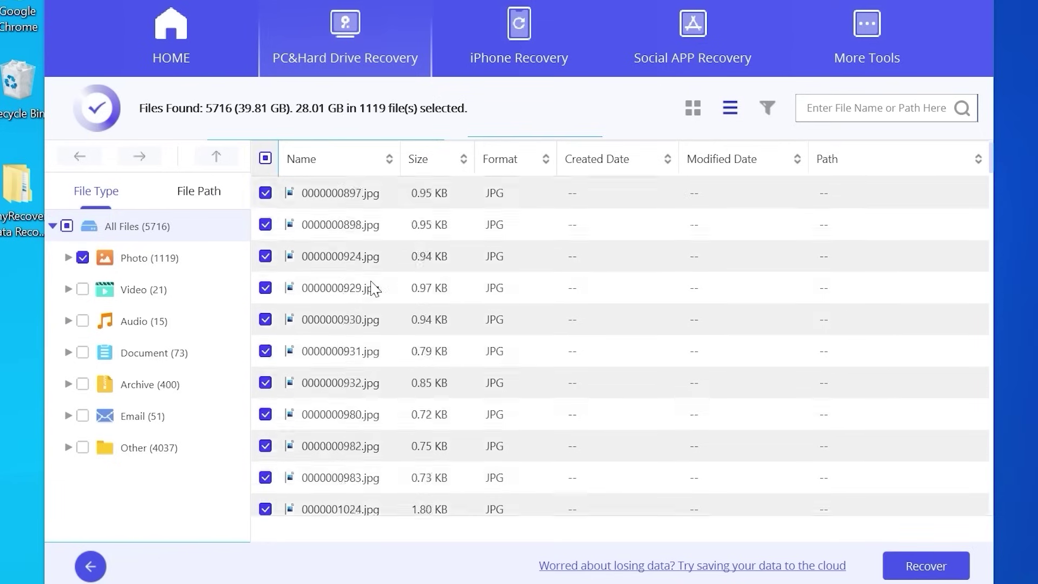
scroll(373, 288, up, 8)
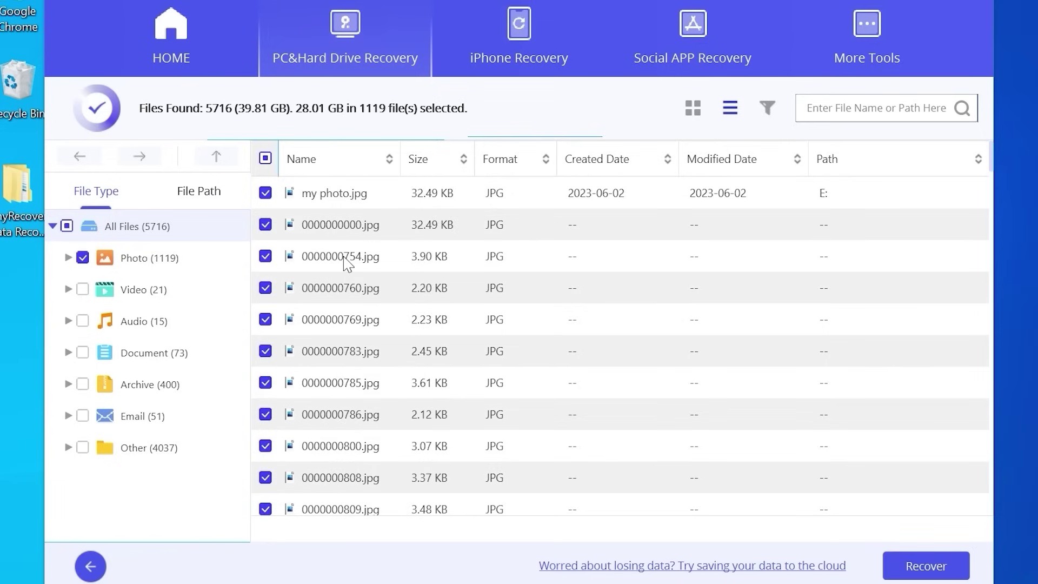
Step: Search the results for 'my photo' and preview my photo.jpg's plain pink image
click(848, 110)
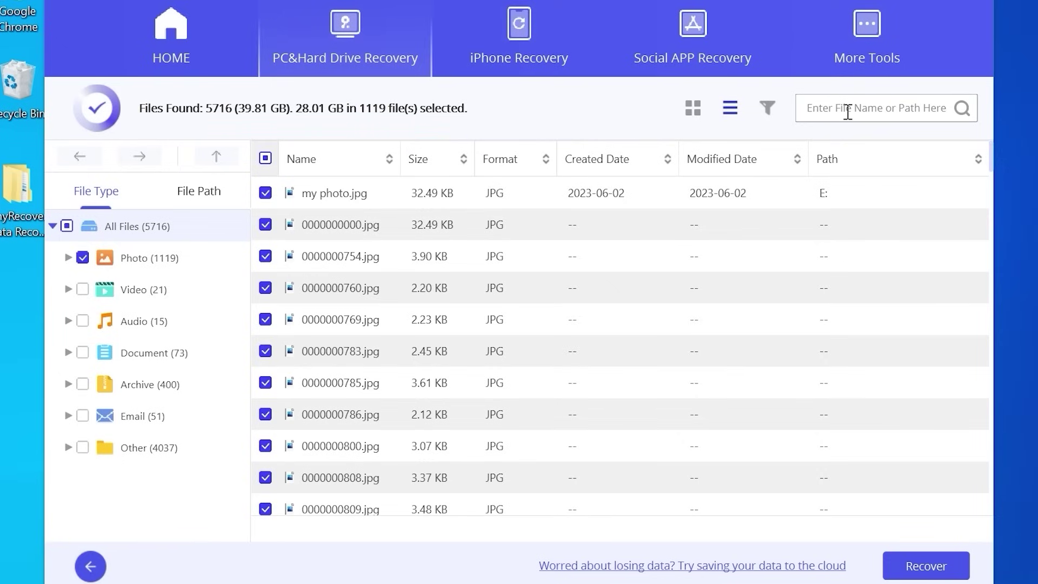
text(my )
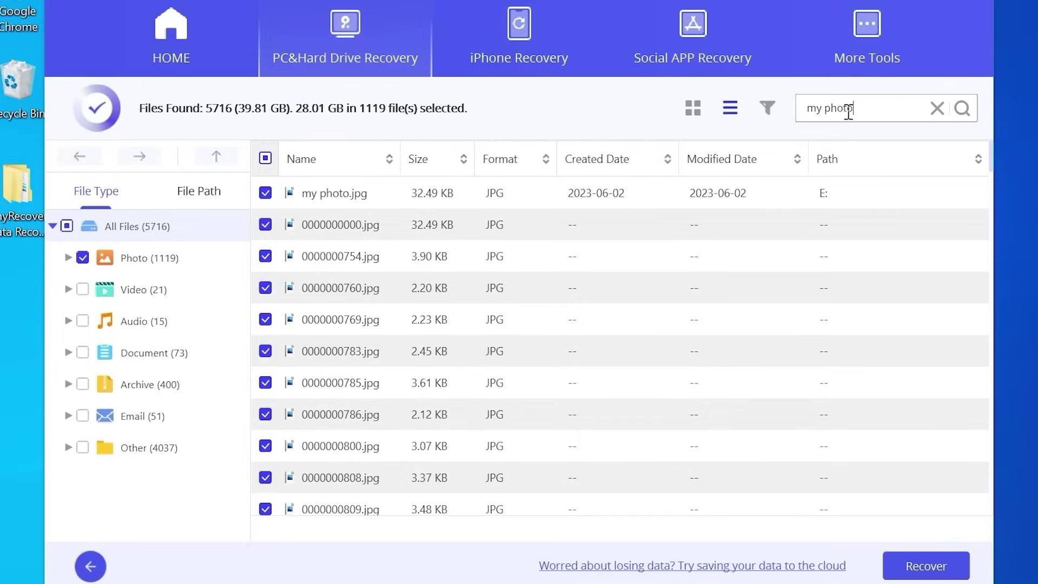
text(photo)
key(Return)
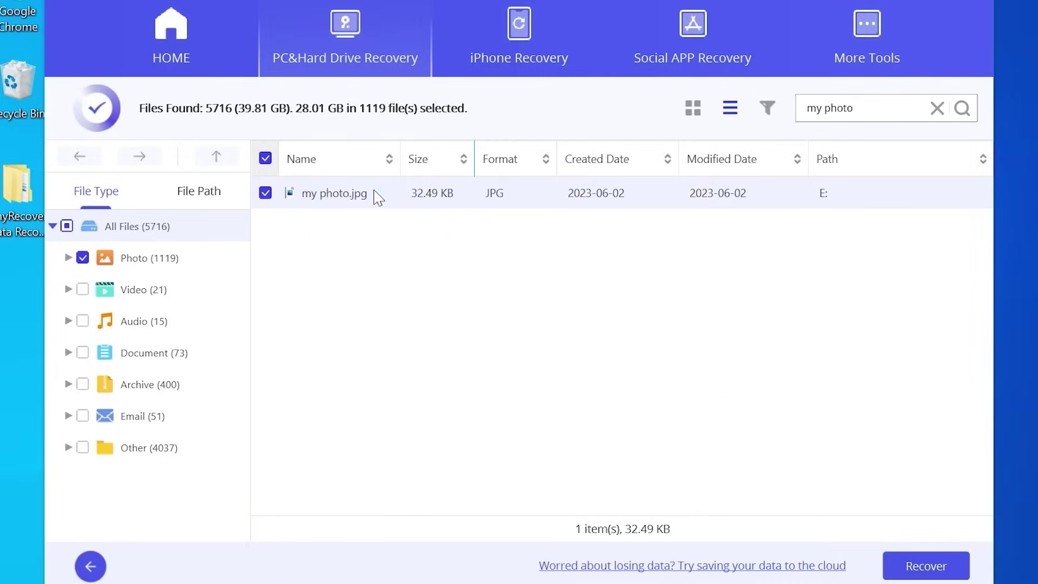
double_click(346, 193)
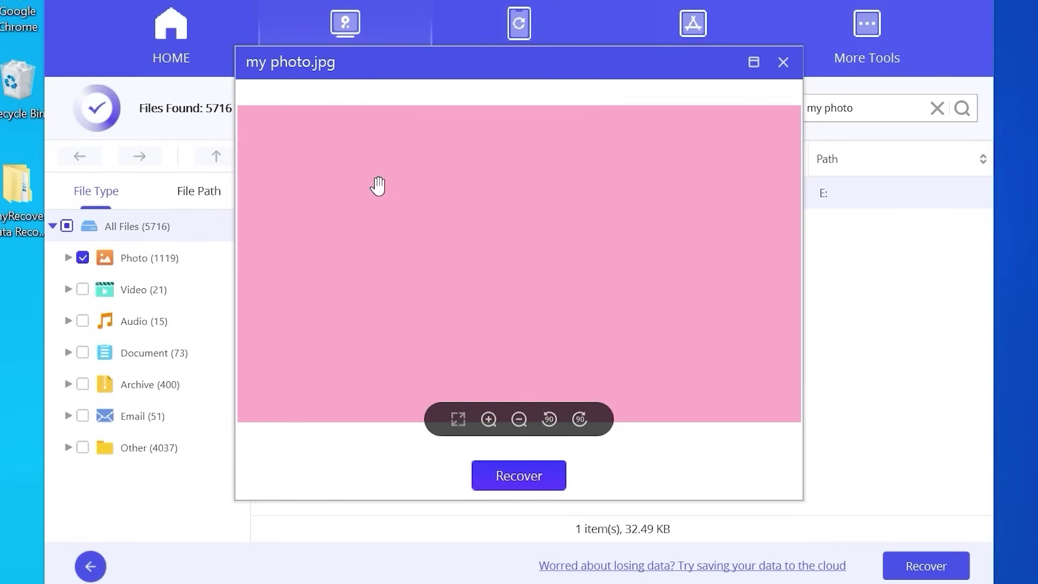
click(540, 483)
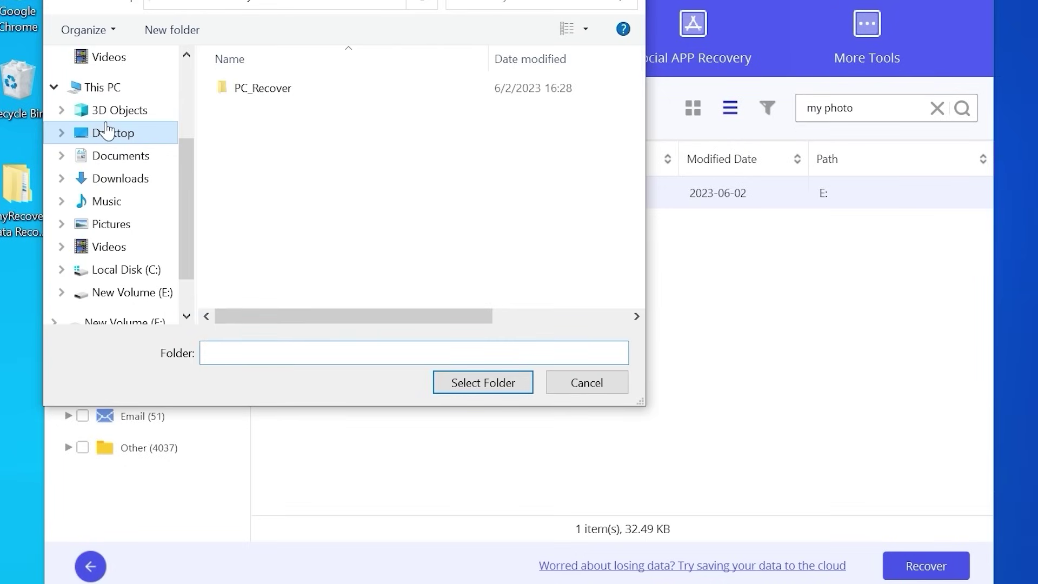
click(107, 129)
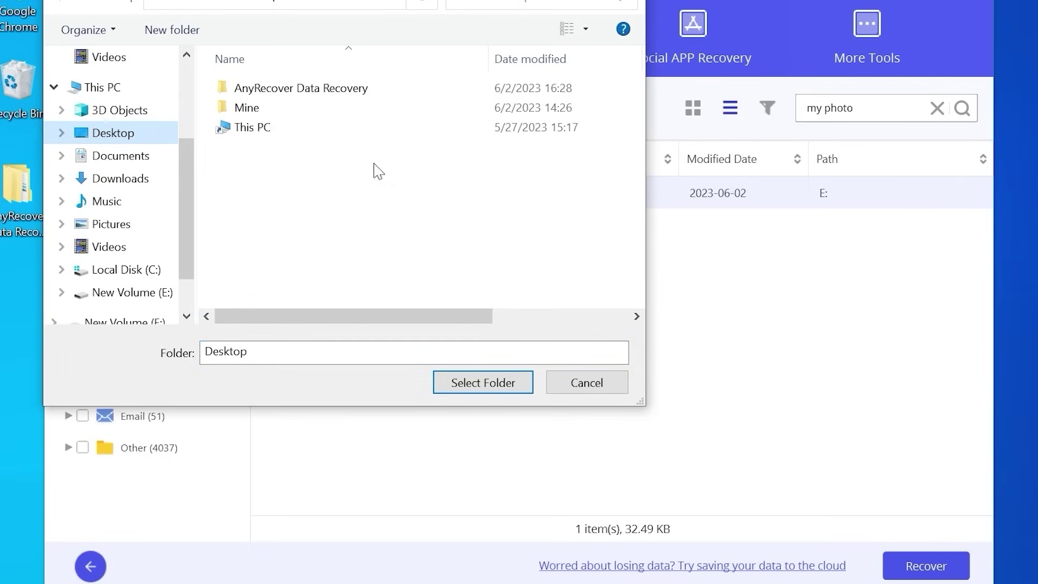
click(495, 383)
click(508, 279)
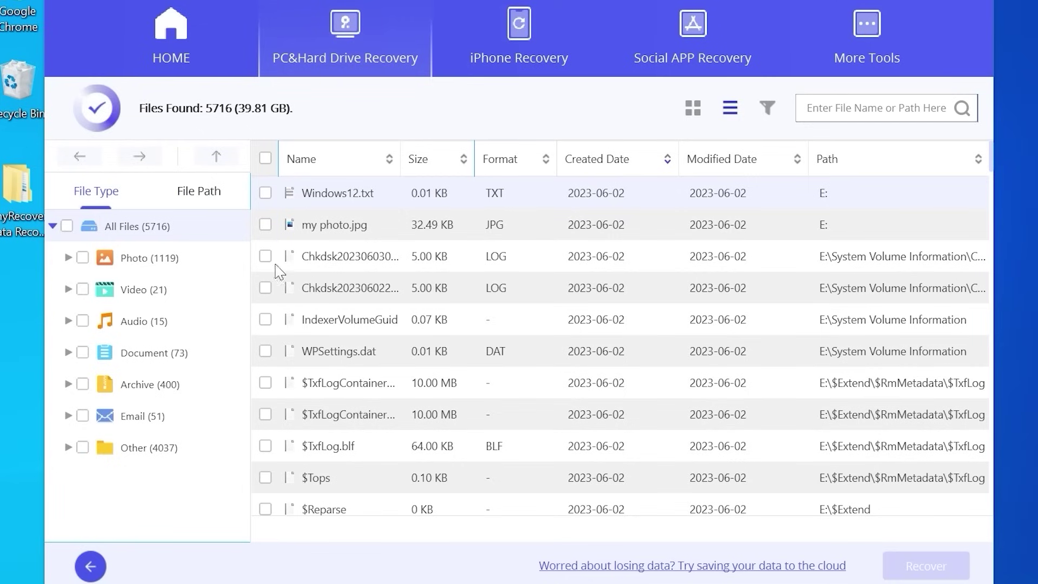
Step: Select all 5716 found files, including photos and videos, and start recovering them
click(83, 258)
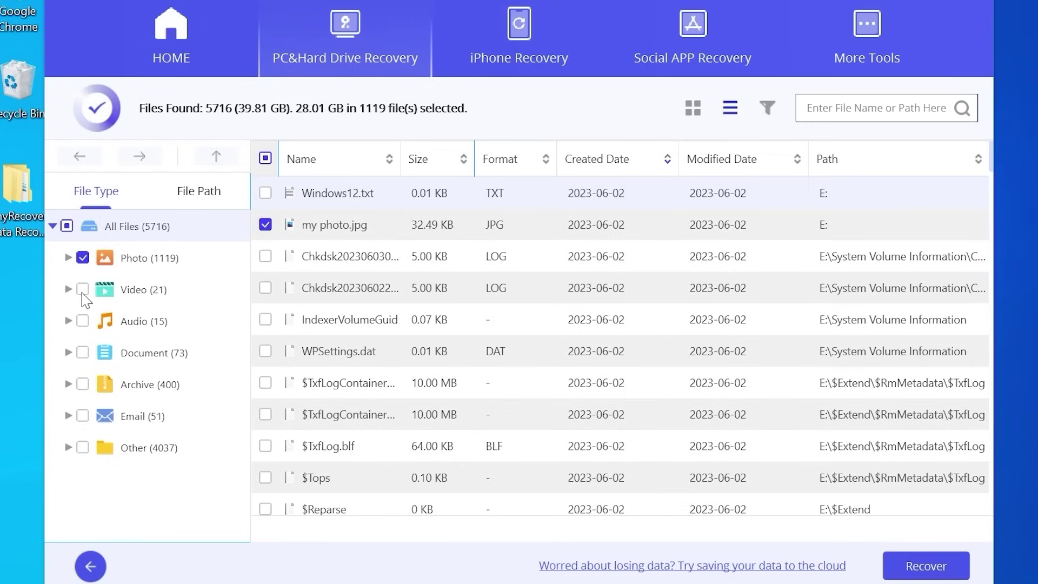
click(83, 290)
click(67, 226)
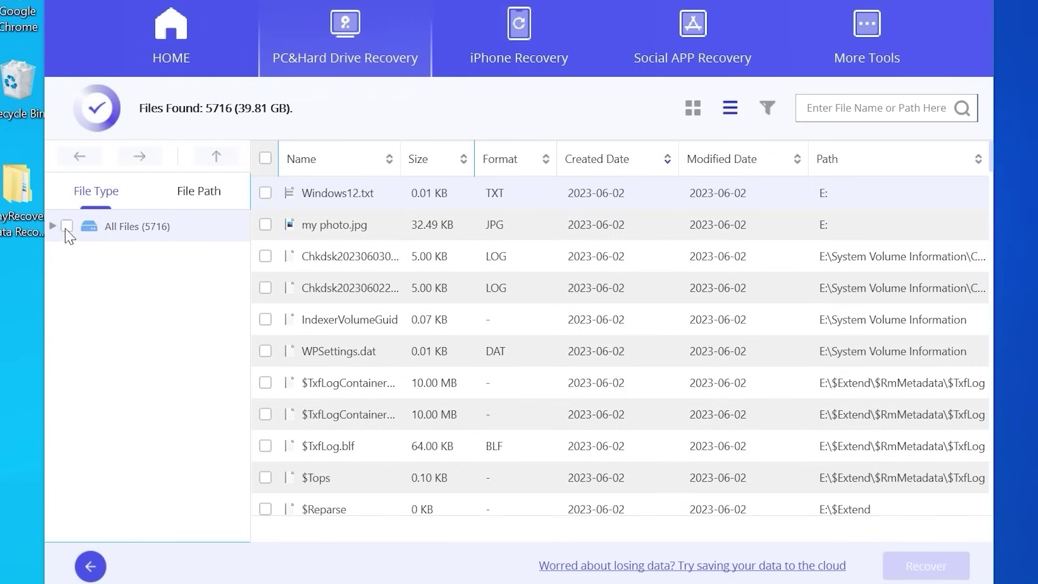
click(66, 226)
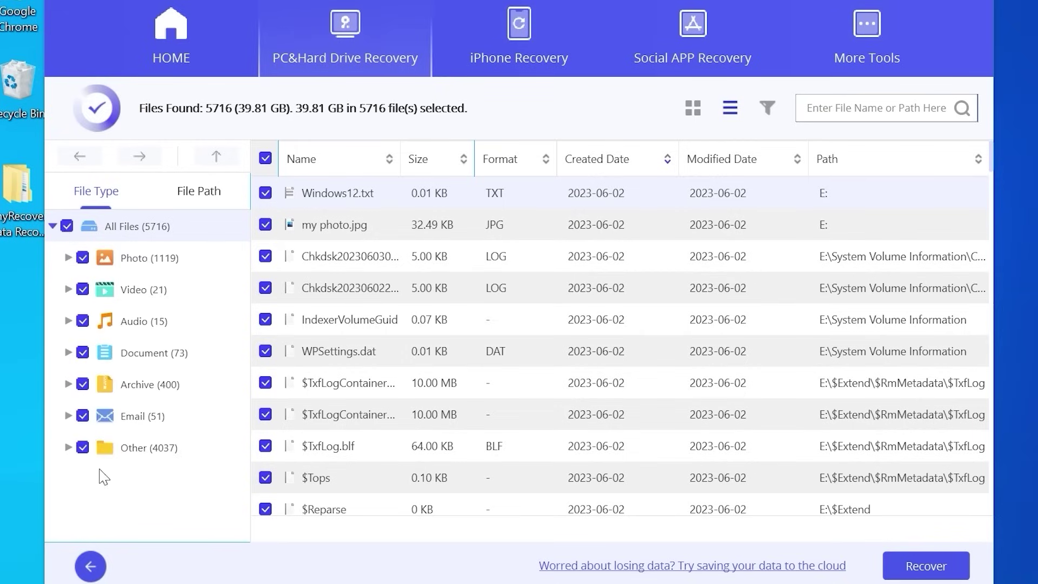
click(942, 572)
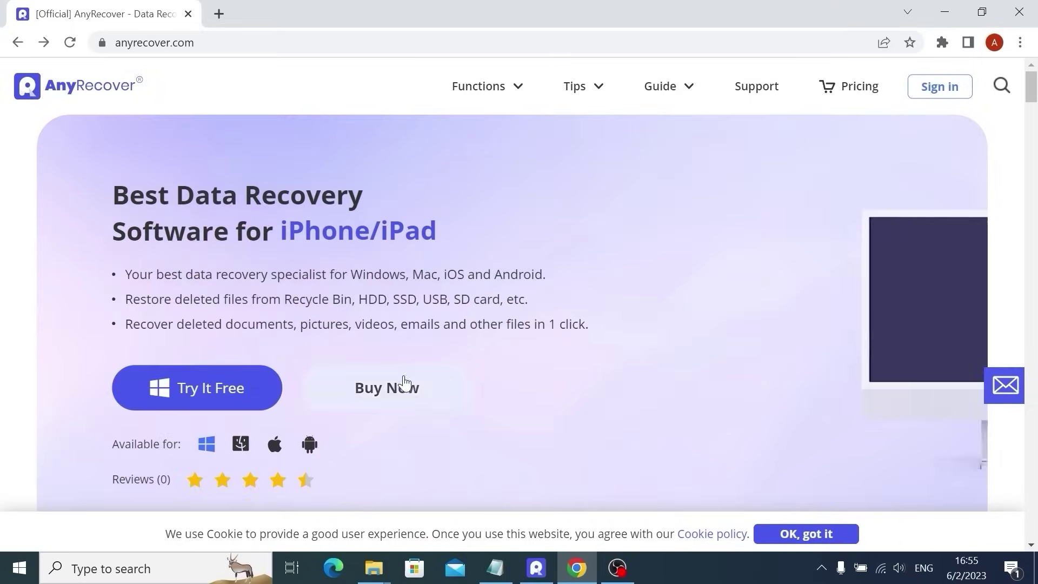
Step: Go to the Buy Now page and view the 1 Month, 1-Year and Lifetime license prices
click(399, 387)
scroll(373, 273, down, 5)
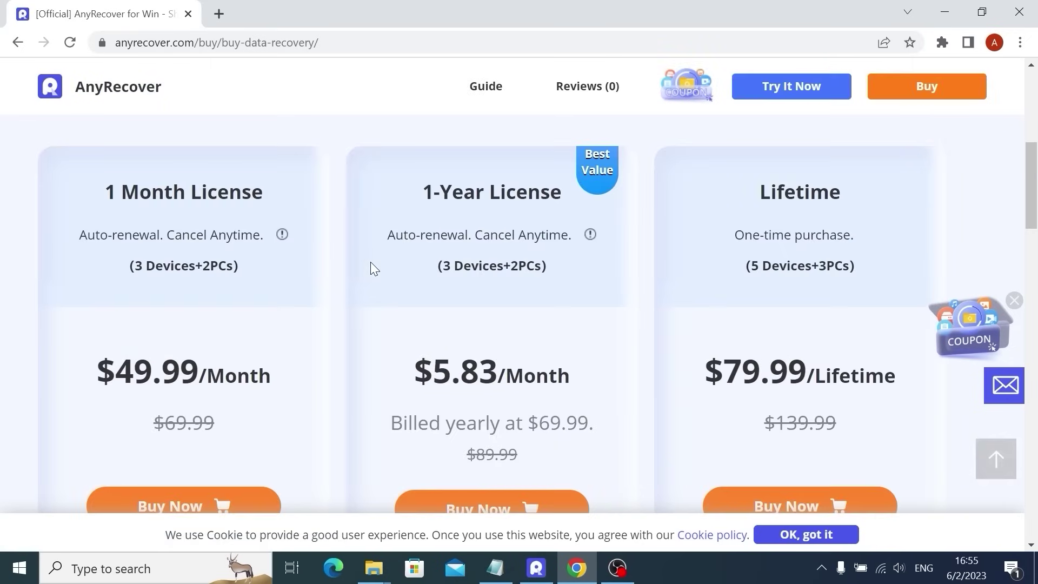